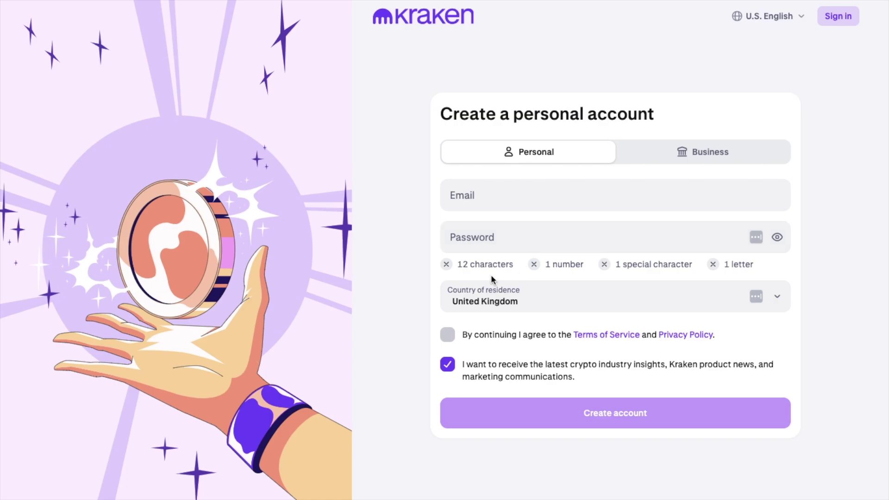
# Agree to the Terms of Service and Privacy Policy for the new personal account.
pyautogui.click(448, 337)
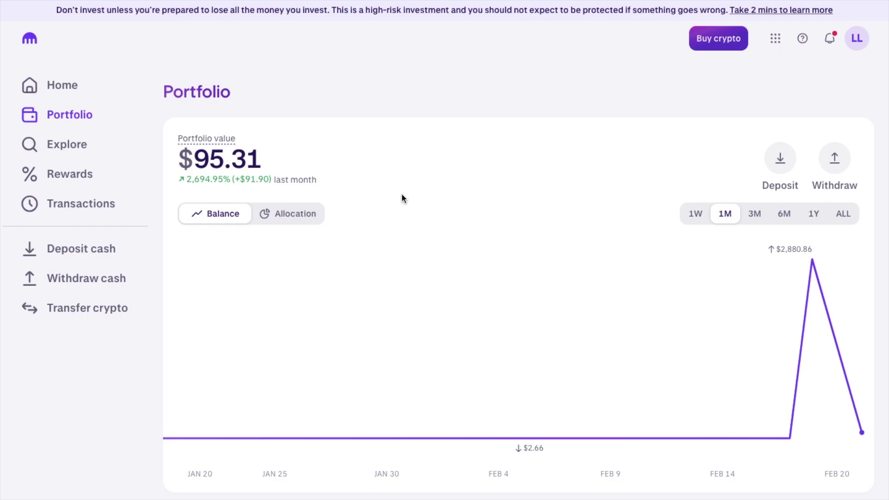
# Start a cash deposit in Pound Sterling with Easy bank transfer as the deposit method.
pyautogui.scroll(-9, 401, 193)
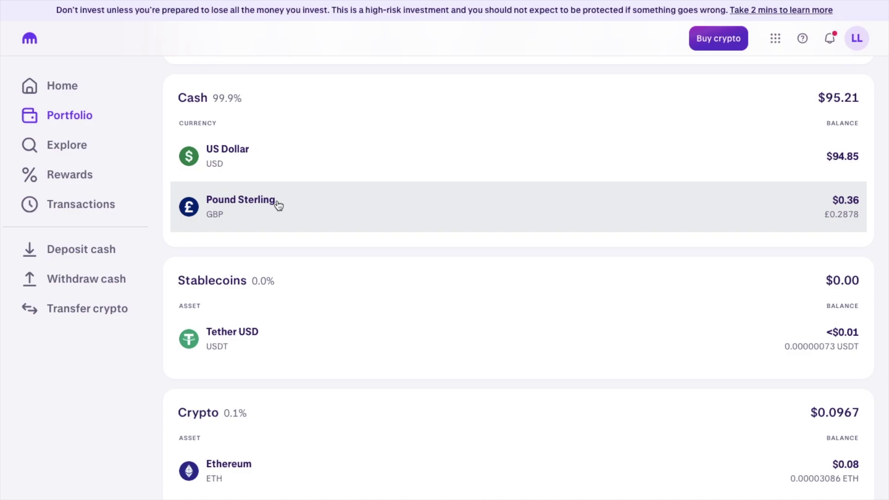
pyautogui.click(94, 255)
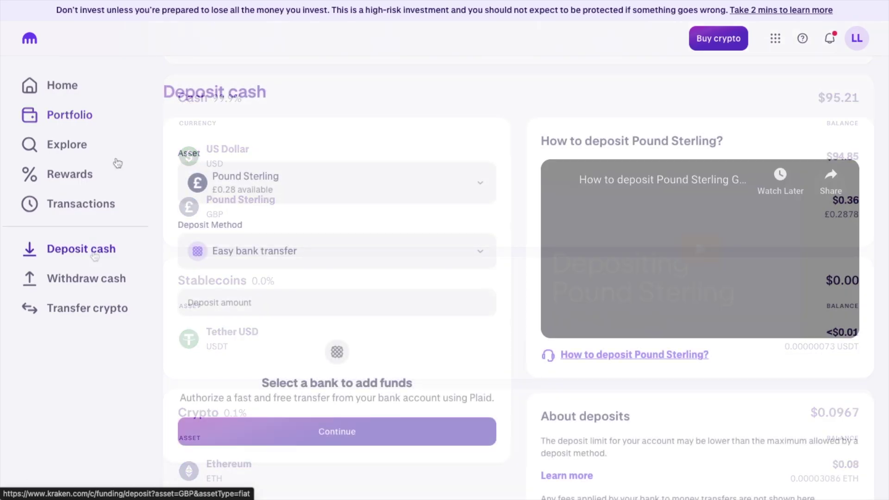
pyautogui.click(308, 196)
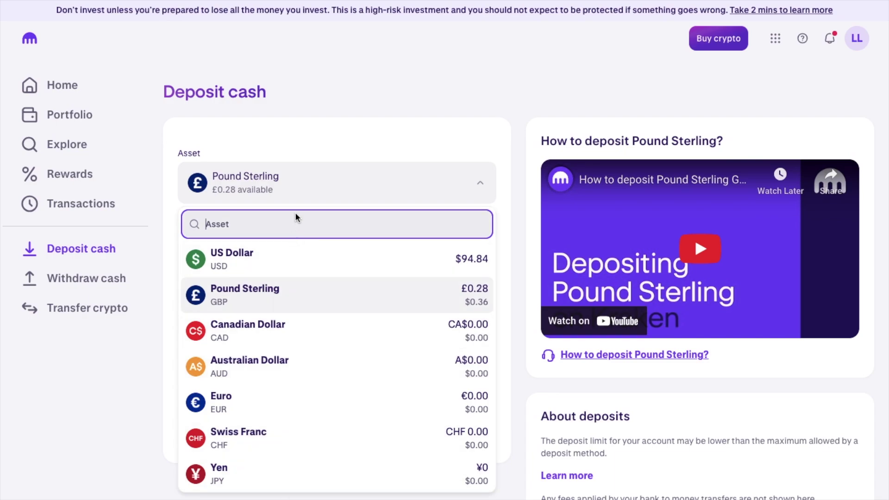
pyautogui.click(302, 187)
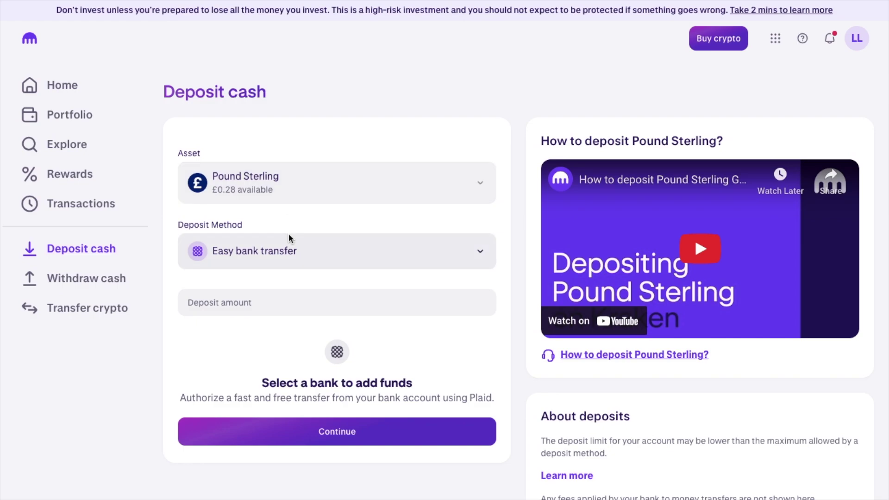
pyautogui.click(303, 252)
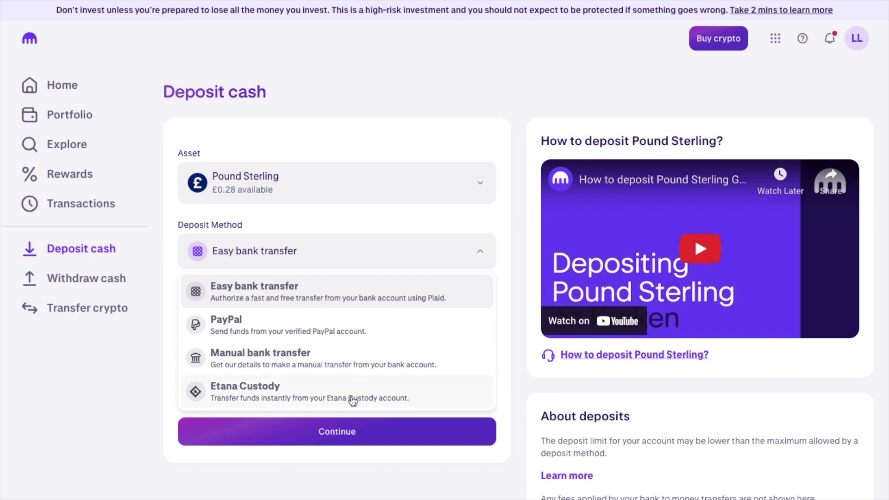
pyautogui.click(333, 286)
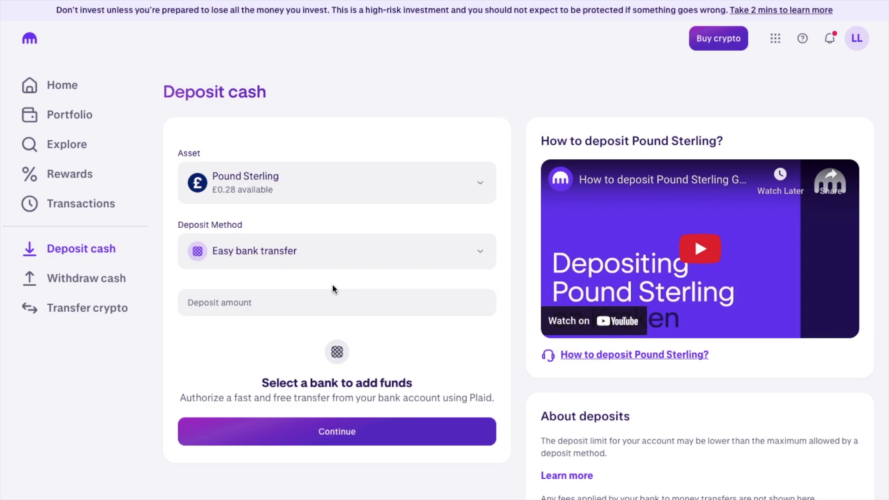
# Set the deposit amount to 50 and continue to the bank selection.
pyautogui.click(327, 301)
pyautogui.write('50')
pyautogui.click(446, 274)
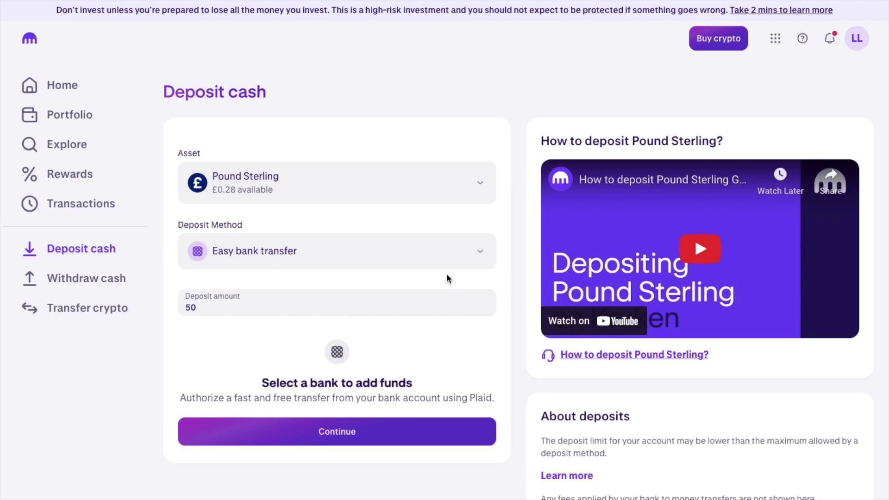
pyautogui.click(402, 439)
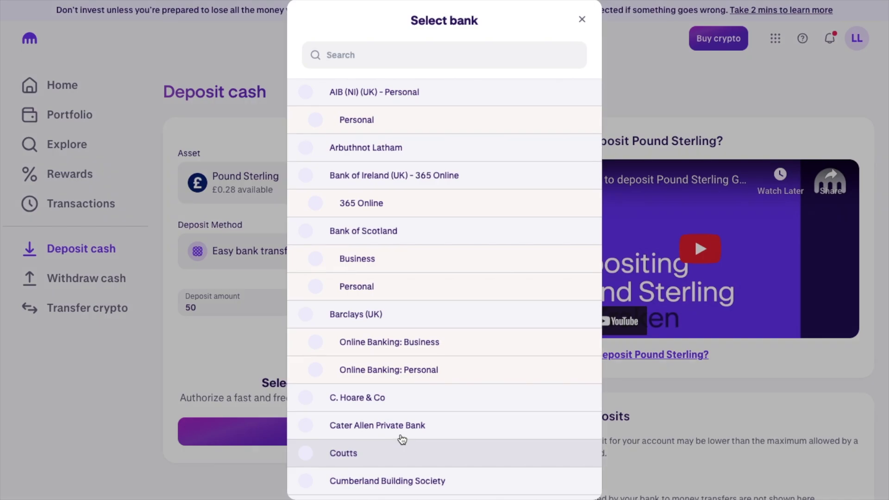
# Find and select Monzo - UK as the bank, and confirm the deposit.
pyautogui.click(393, 51)
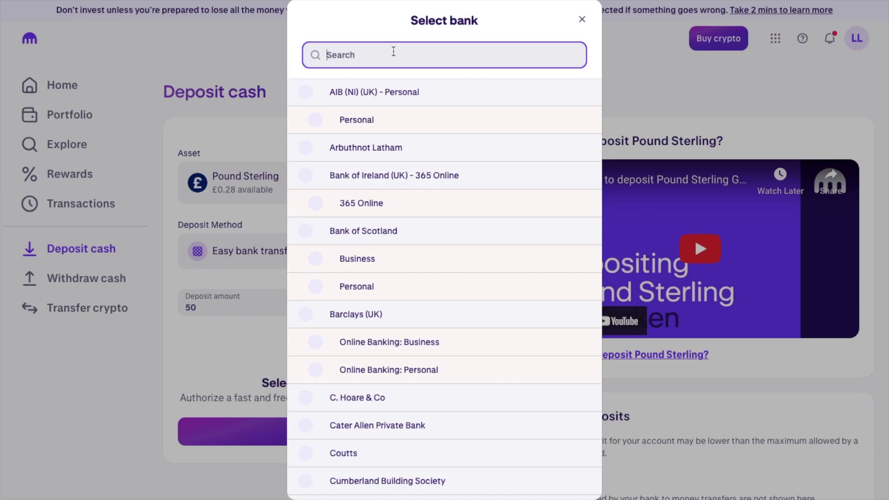
pyautogui.write('m')
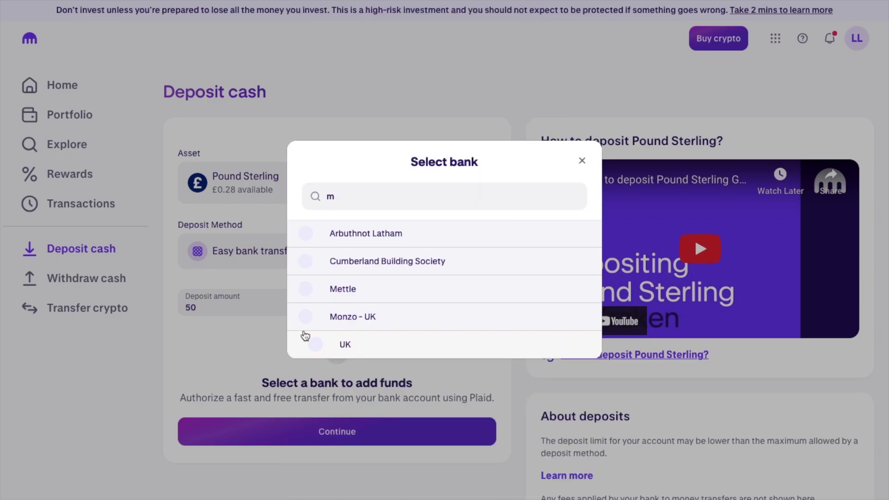
pyautogui.click(305, 330)
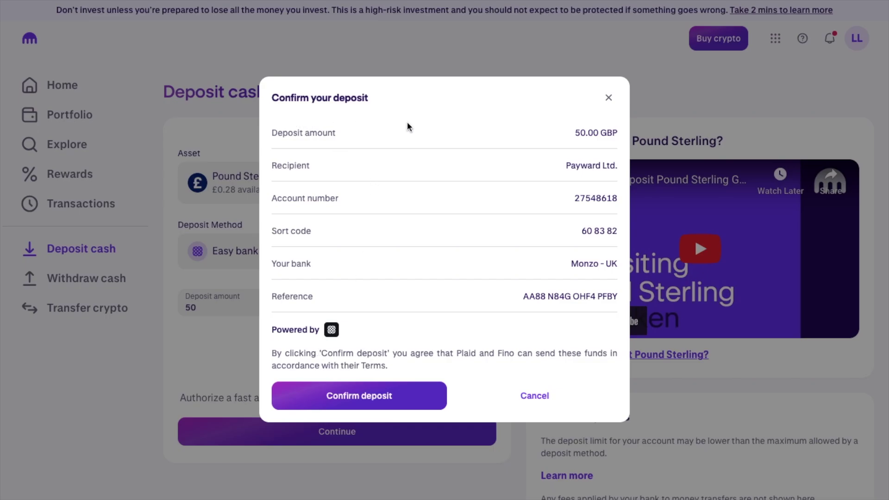
pyautogui.click(412, 403)
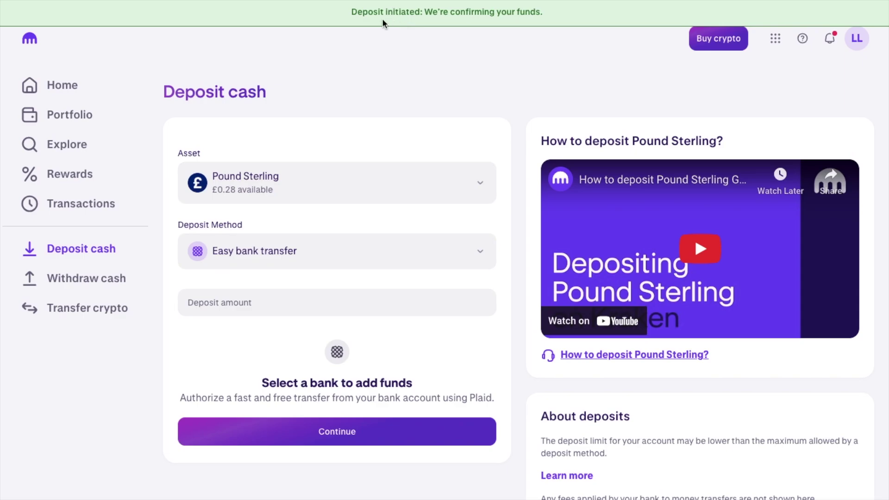
# Check the Pound Sterling cash balance in the portfolio.
pyautogui.click(80, 117)
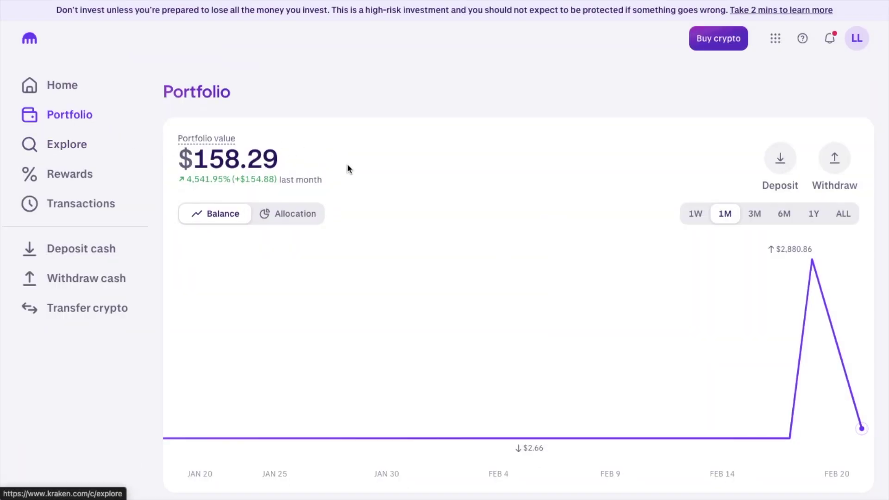
pyautogui.scroll(-5, 387, 191)
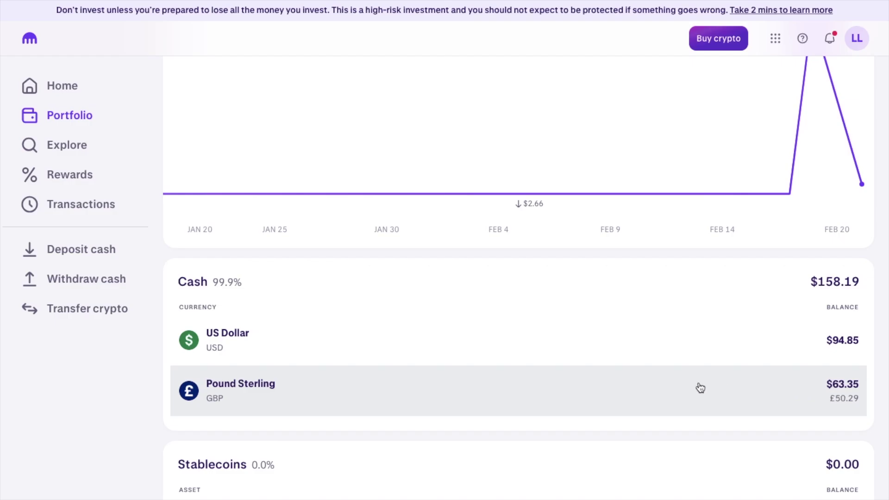
pyautogui.scroll(5, 699, 387)
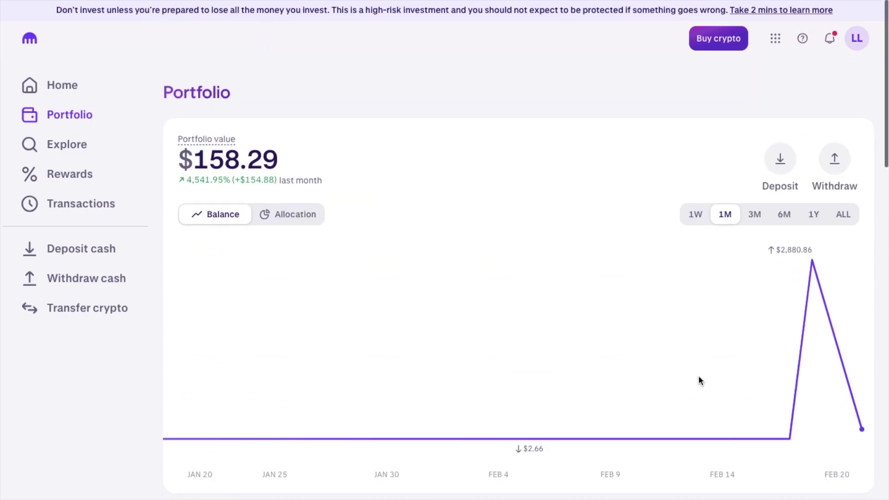
# Start a crypto purchase and choose Bitcoin as the asset to buy.
pyautogui.click(718, 48)
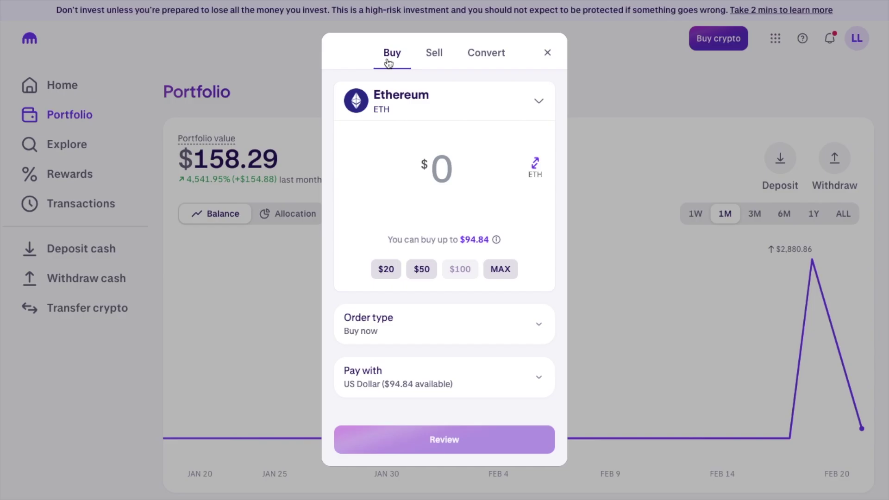
pyautogui.click(432, 100)
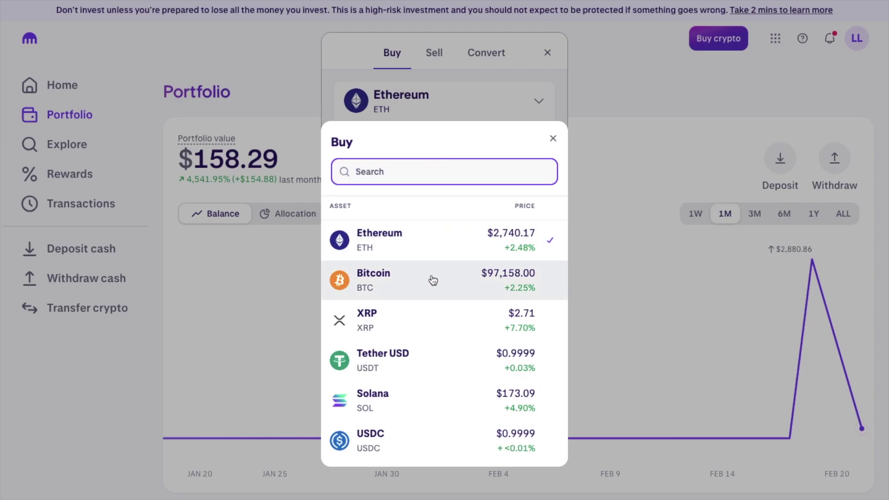
pyautogui.scroll(-10, 431, 315)
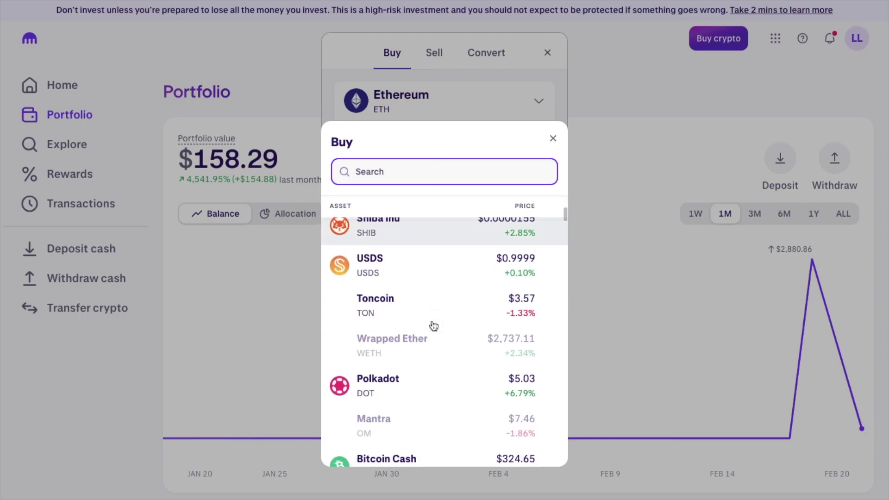
pyautogui.scroll(10, 433, 325)
pyautogui.click(432, 280)
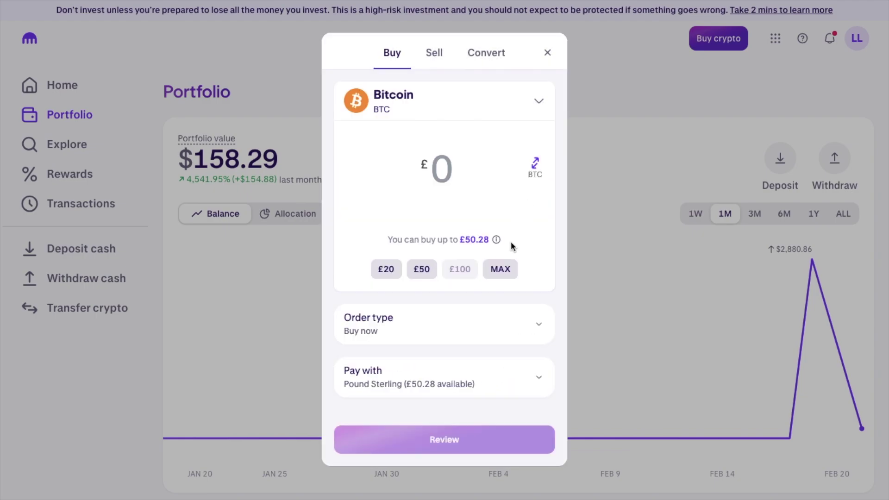
# Set the Bitcoin purchase amount to £50.00.
pyautogui.click(501, 270)
pyautogui.press('BackSpace')
pyautogui.press('BackSpace')
pyautogui.write('00')
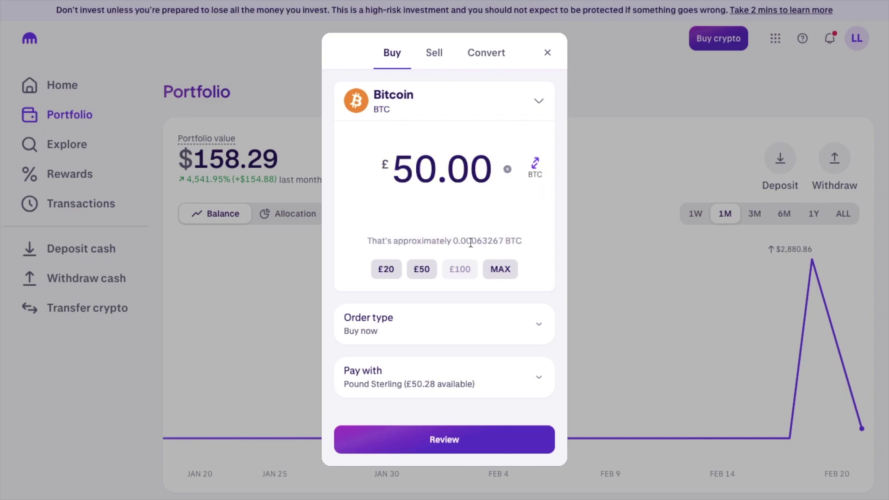
# View the purchase amount in BTC, switch it back to GBP, and look over the available order types.
pyautogui.click(535, 166)
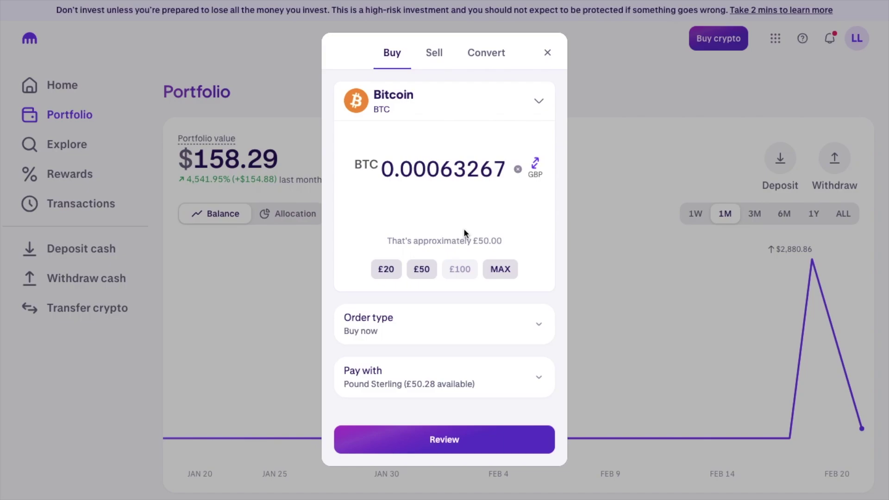
pyautogui.click(535, 164)
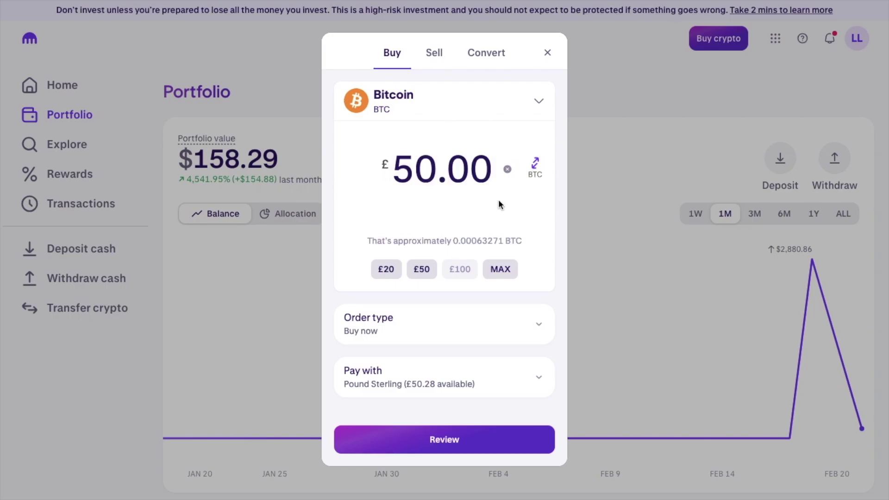
pyautogui.click(495, 323)
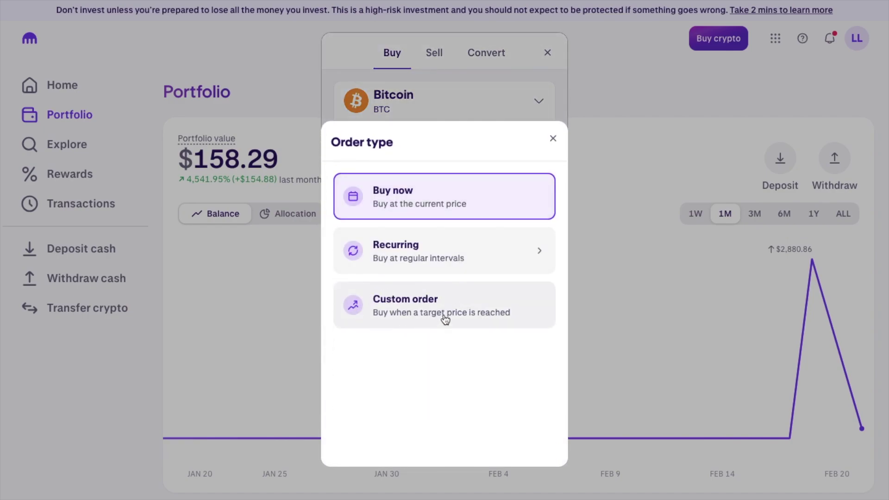
pyautogui.click(553, 139)
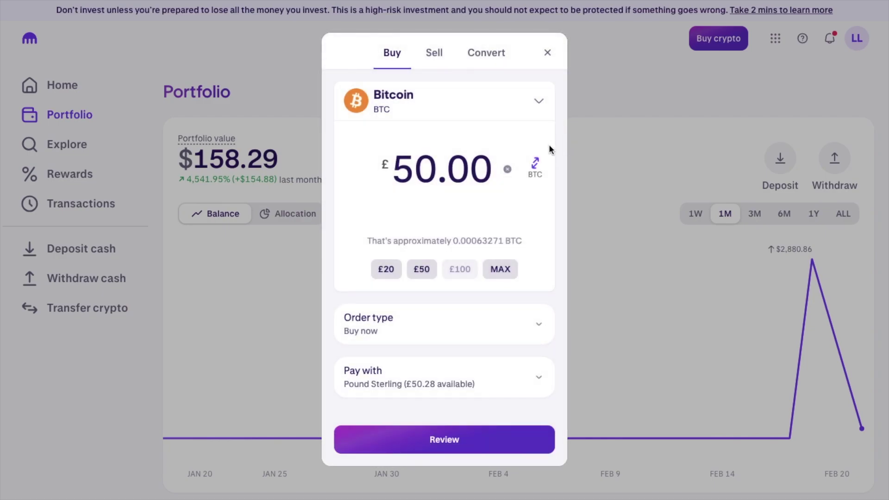
# Look at the options for adding a payment method and choose the GBP balance to pay with.
pyautogui.click(512, 384)
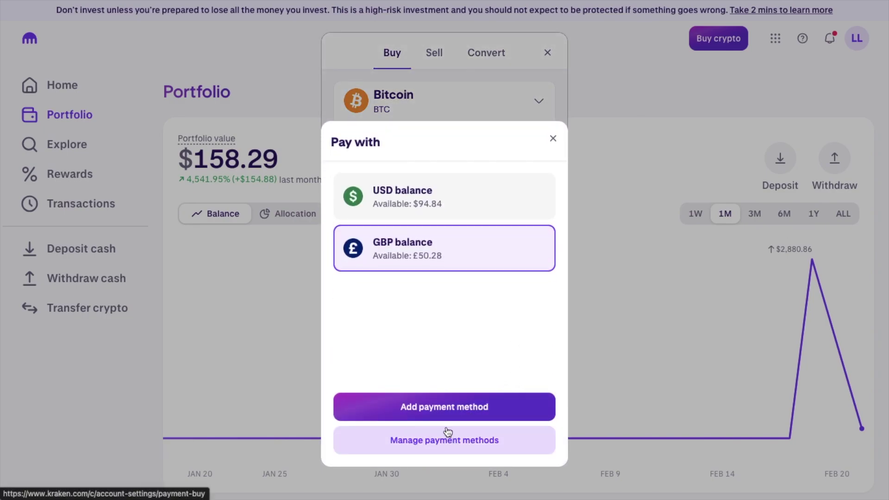
pyautogui.click(456, 407)
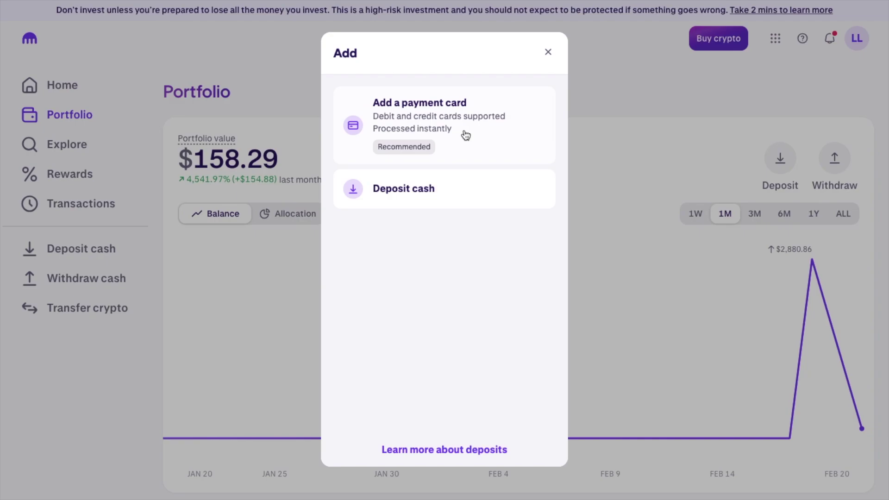
pyautogui.click(548, 53)
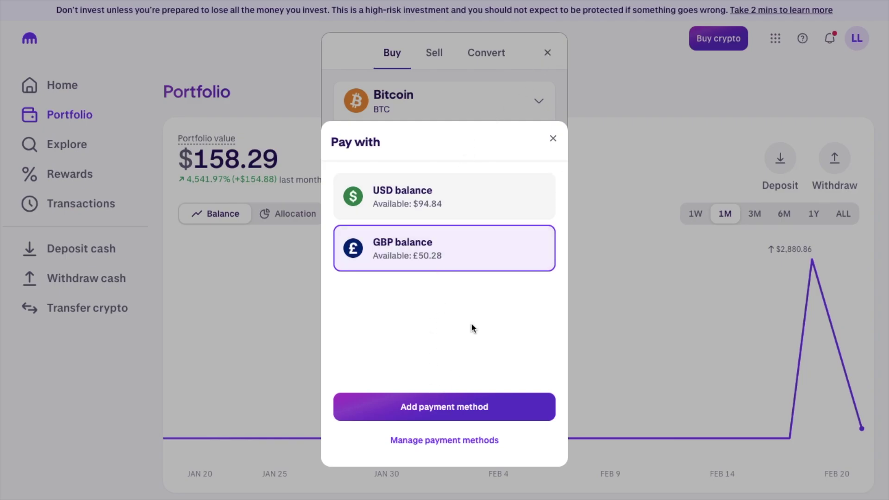
pyautogui.click(492, 265)
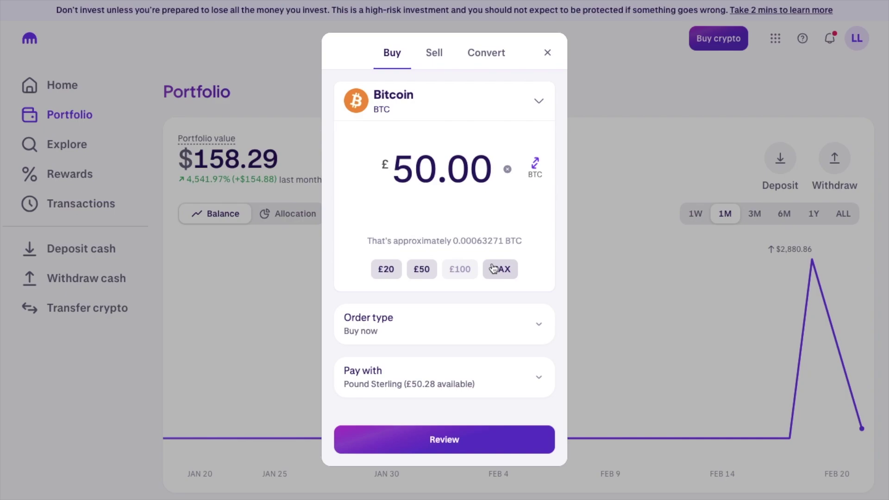
# Review the £50.00 Bitcoin order and confirm the purchase.
pyautogui.click(467, 442)
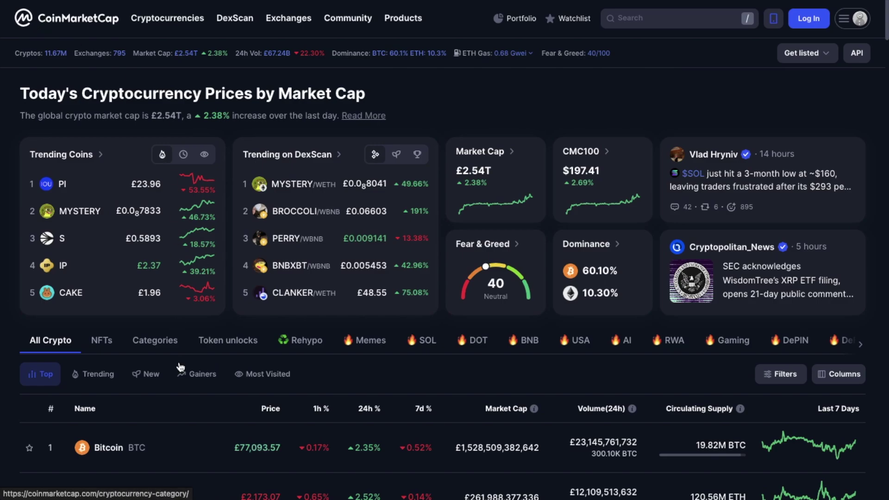
pyautogui.scroll(-5, 178, 259)
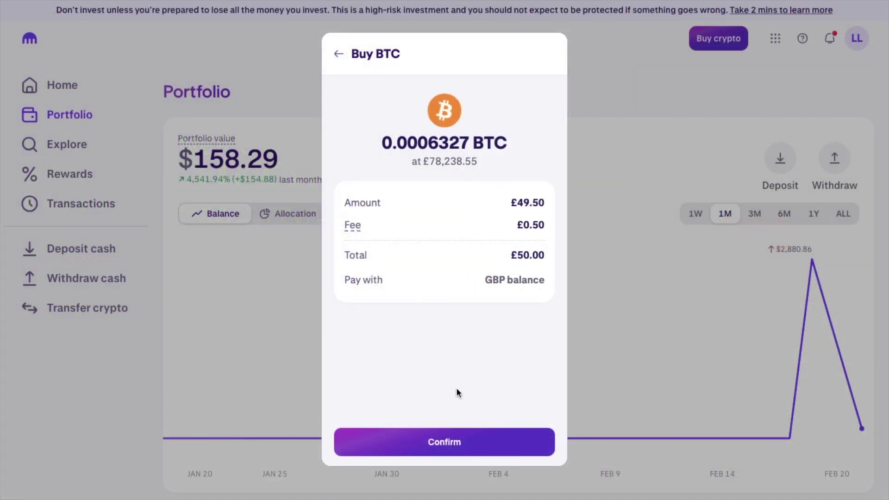
pyautogui.click(471, 443)
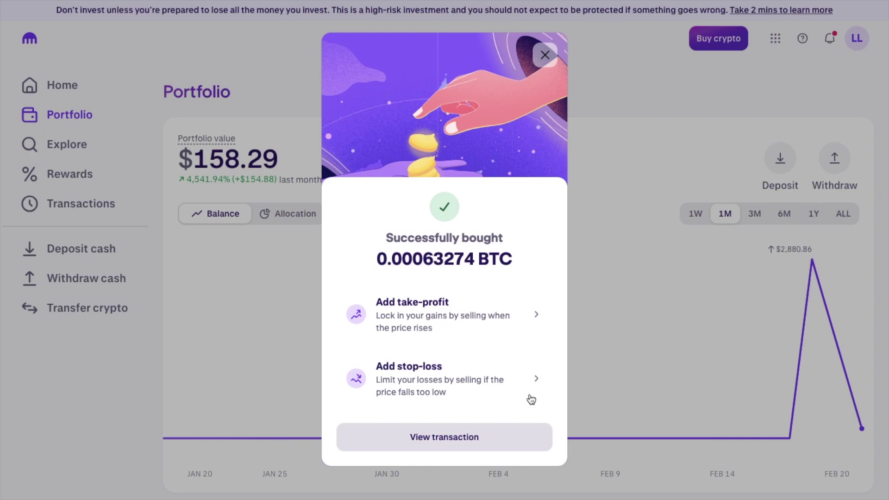
# Close the purchase confirmation and check the Bitcoin holding in the portfolio.
pyautogui.click(535, 62)
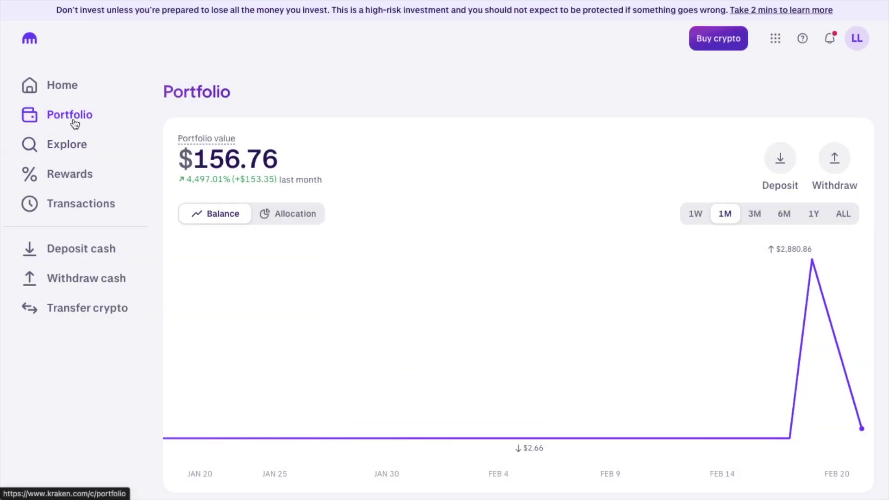
pyautogui.scroll(-10, 416, 259)
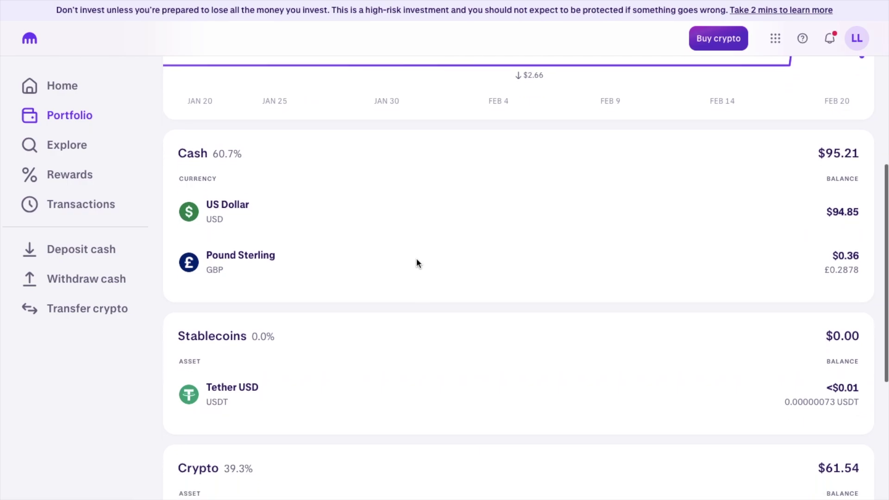
pyautogui.scroll(-1, 418, 264)
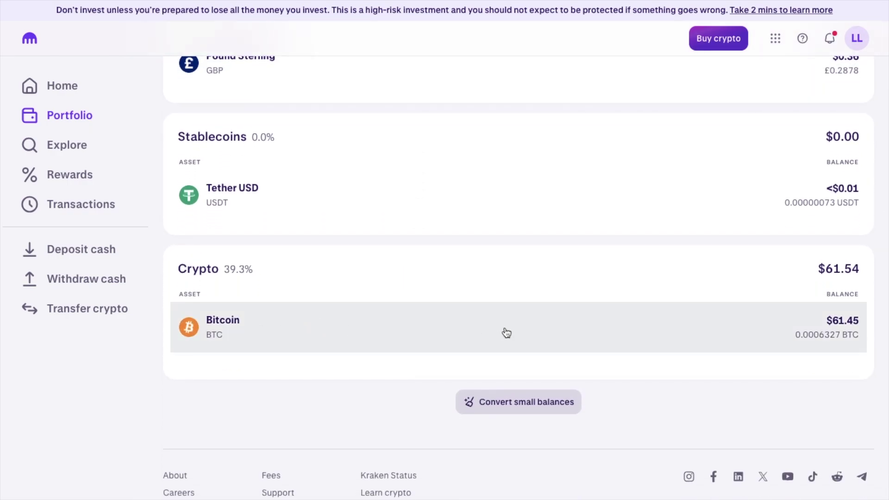